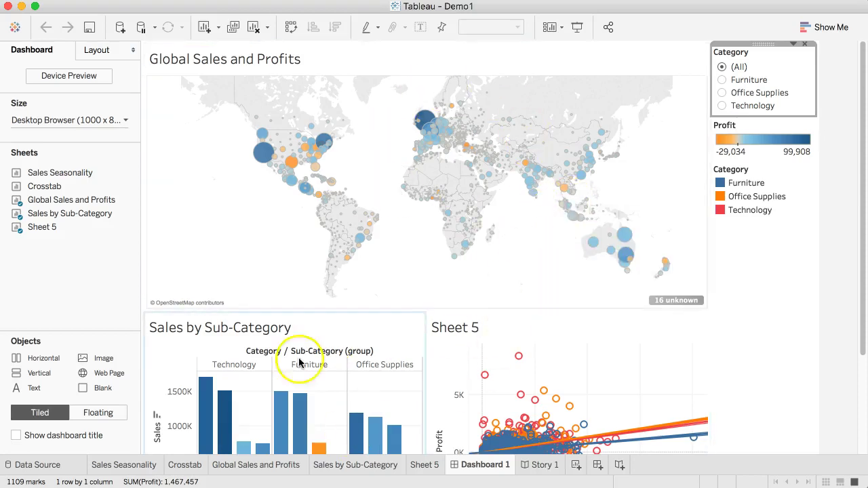
# Move from Story 1 and Dashboard 1 to the Sales by Sub-Category worksheet.
pyautogui.click(545, 468)
pyautogui.click(485, 468)
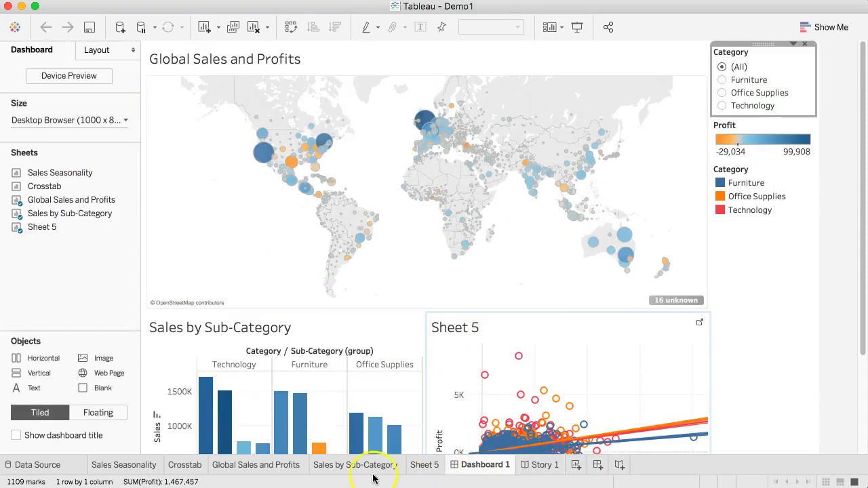
pyautogui.click(352, 467)
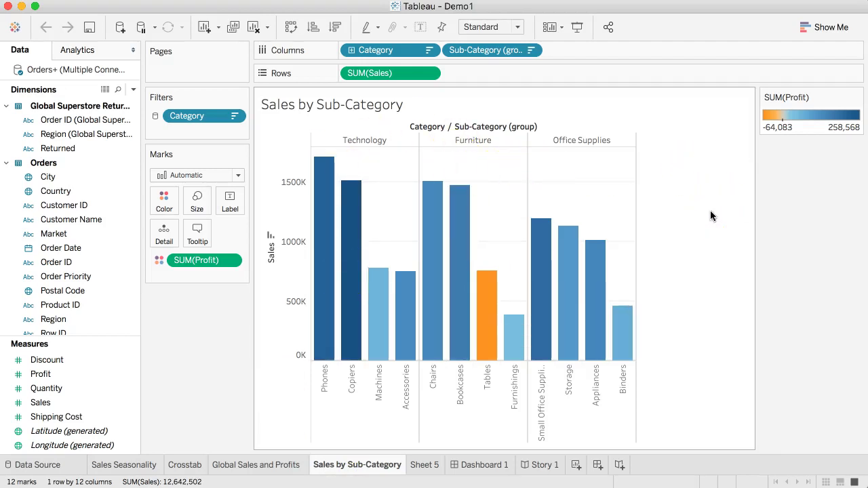
pyautogui.click(702, 228)
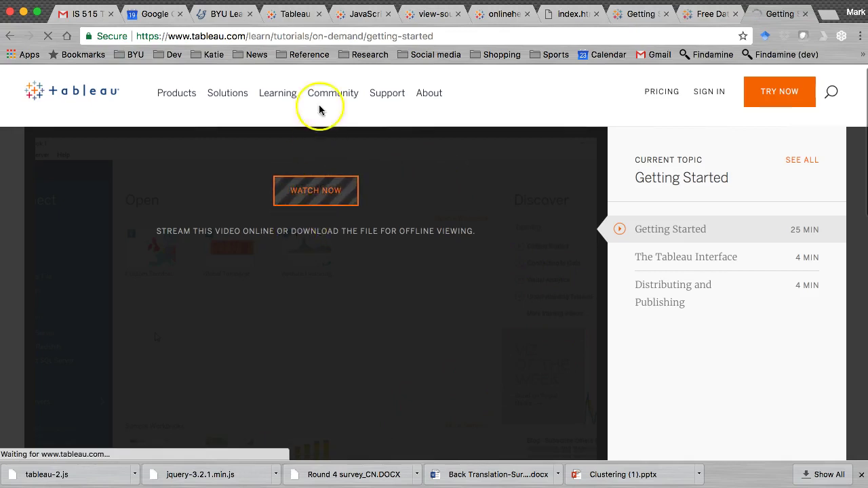
# Select the tutorial page's web address, then switch to the Tableau Public home page tab.
pyautogui.click(445, 38)
pyautogui.click(446, 39)
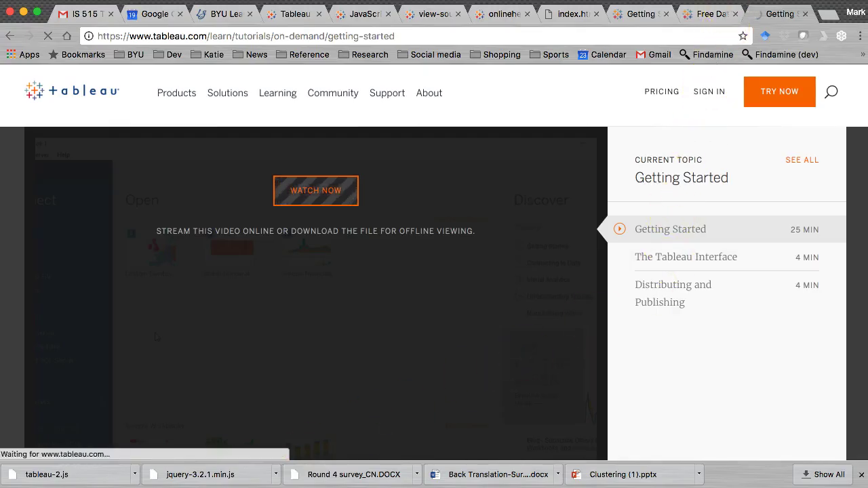
pyautogui.click(706, 13)
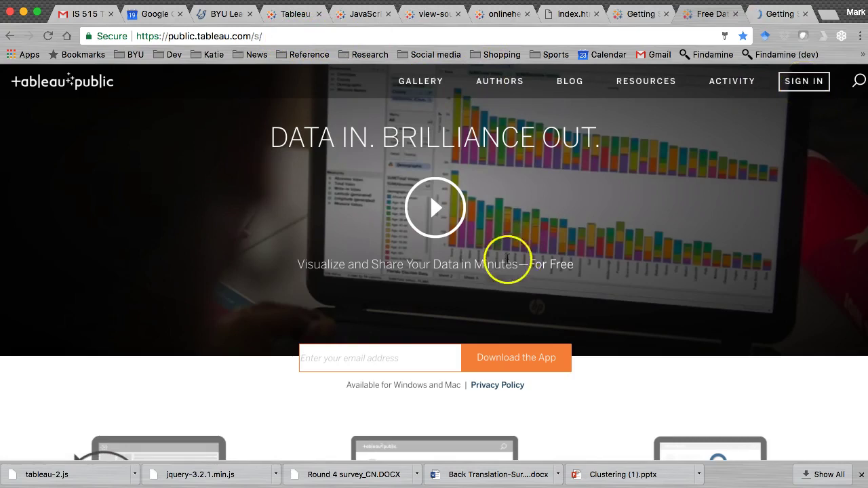
# Sign in to the Tableau Public account from the home page.
pyautogui.scroll(-5, 504, 265)
pyautogui.scroll(6, 687, 143)
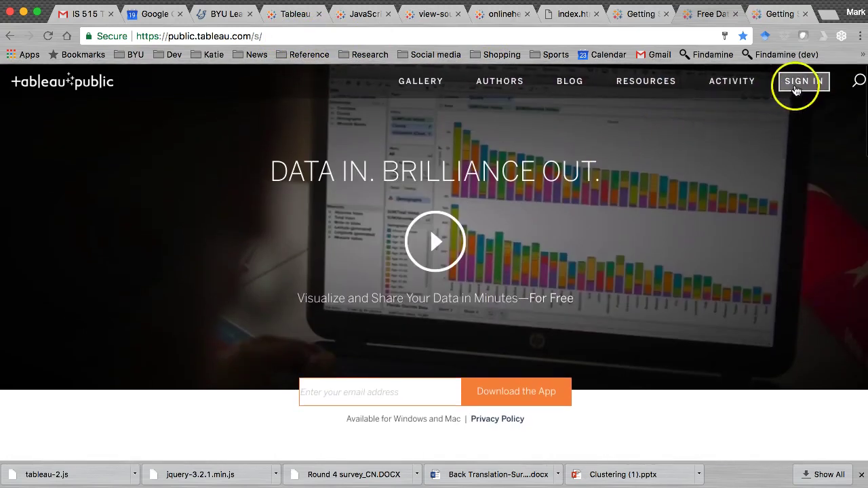
pyautogui.click(808, 84)
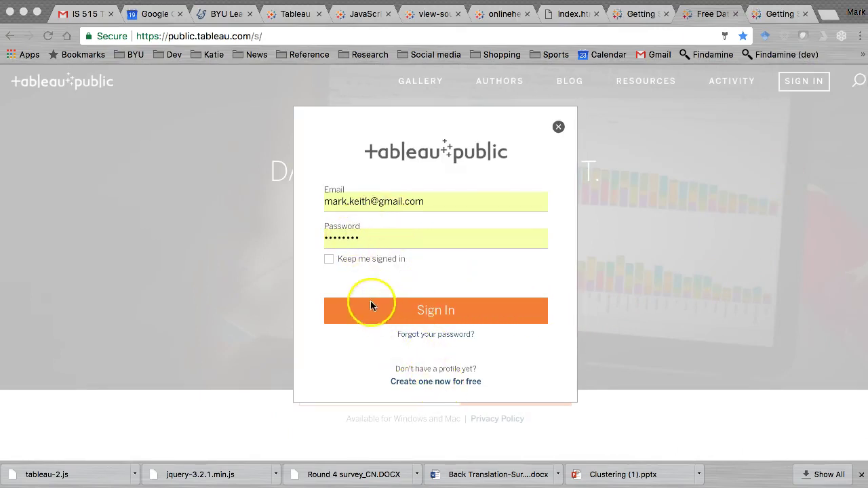
pyautogui.click(441, 315)
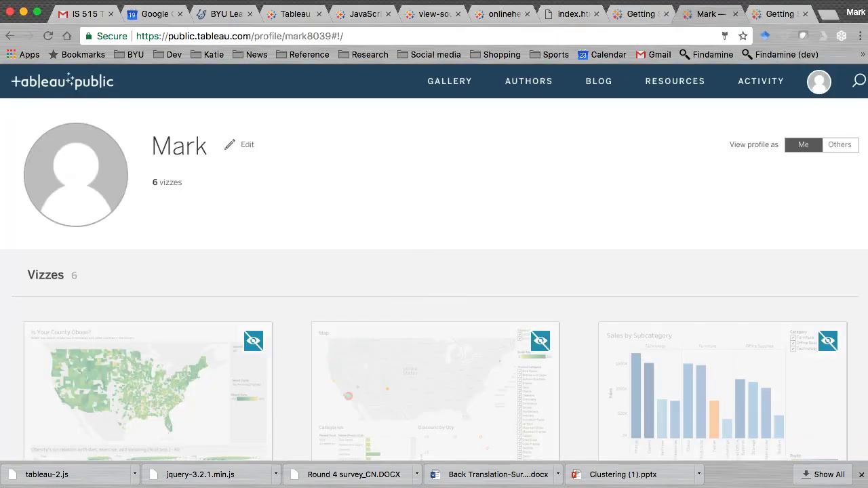
# Scroll through the profile's grid of six published vizzes.
pyautogui.scroll(-5, 602, 234)
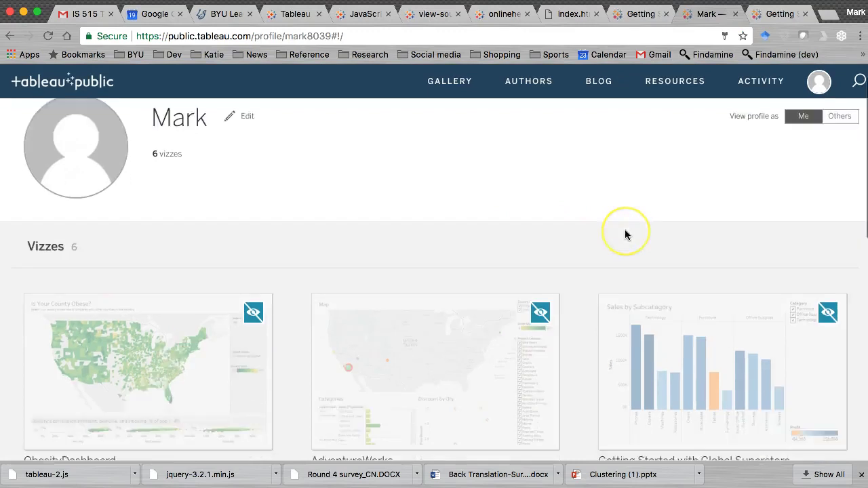
pyautogui.scroll(-5, 625, 235)
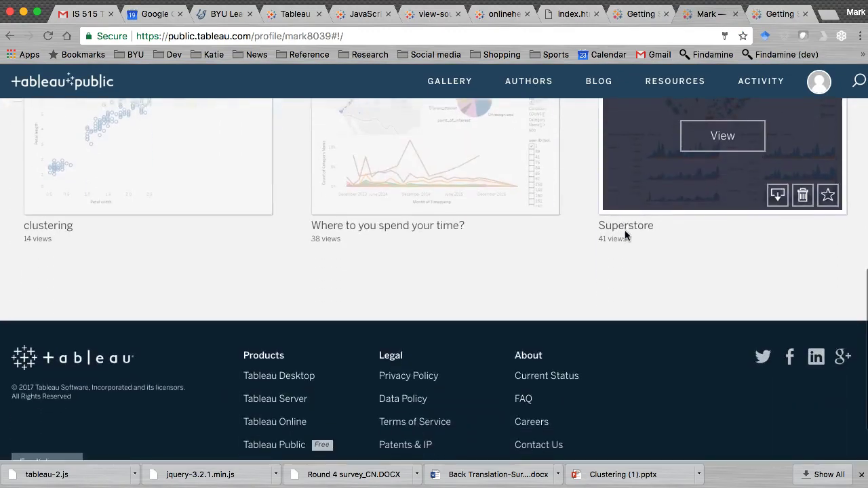
pyautogui.scroll(6, 625, 235)
pyautogui.scroll(3, 625, 235)
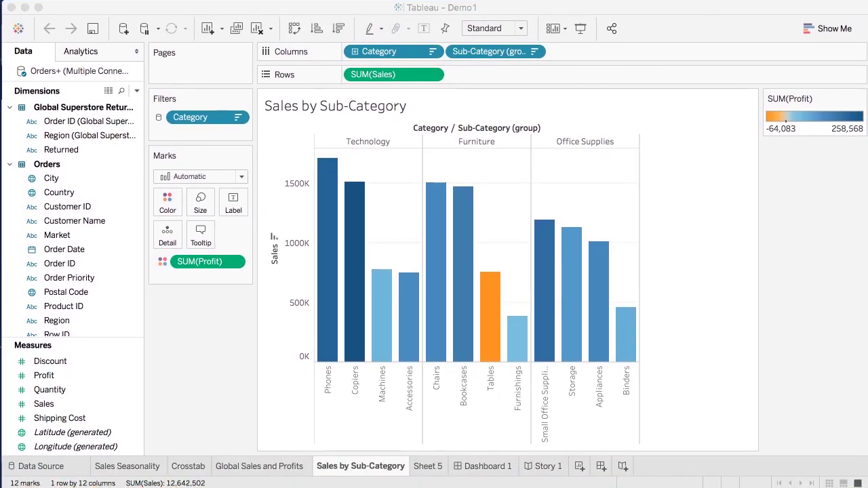
# Back in Tableau Desktop, choose Server > Tableau Public > Save to Tableau Public As.
pyautogui.click(71, 11)
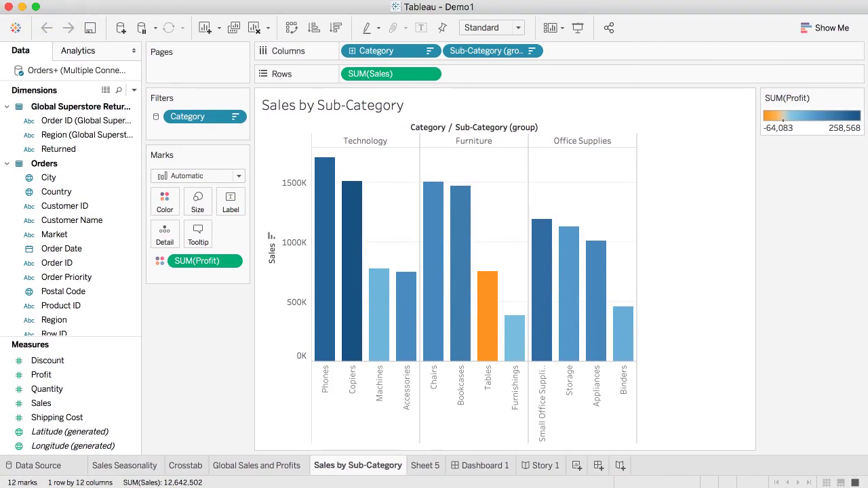
pyautogui.click(424, 0)
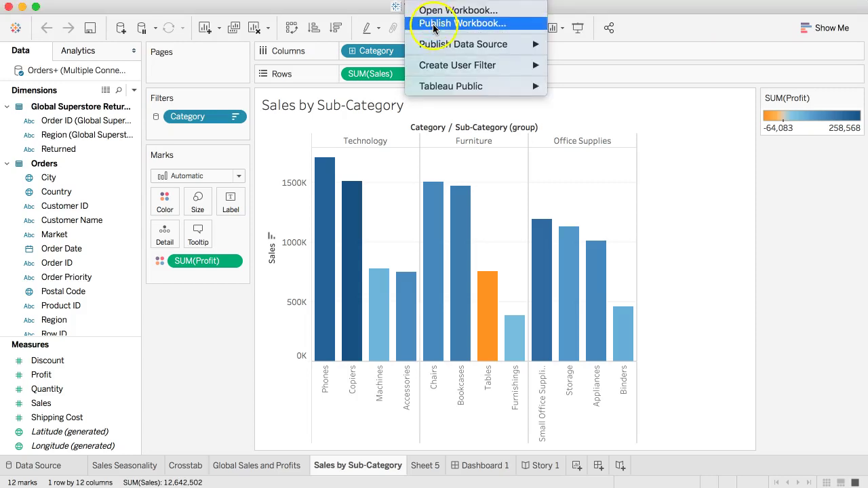
pyautogui.moveTo(448, 45)
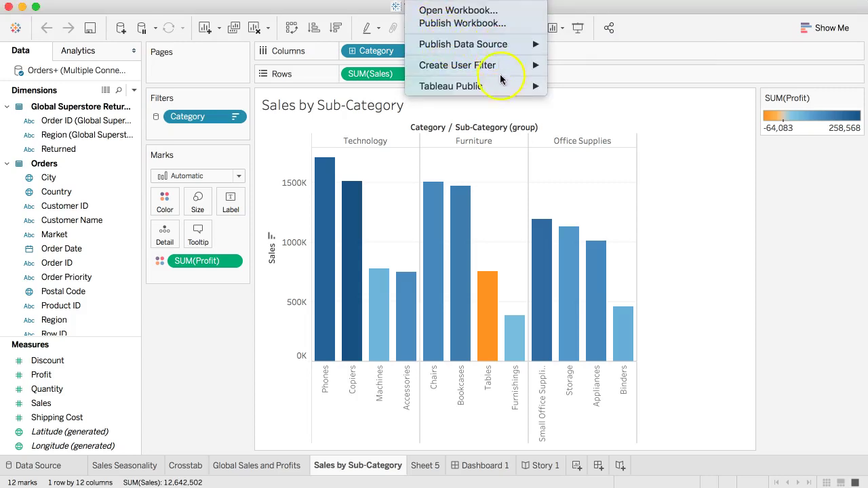
pyautogui.moveTo(498, 87)
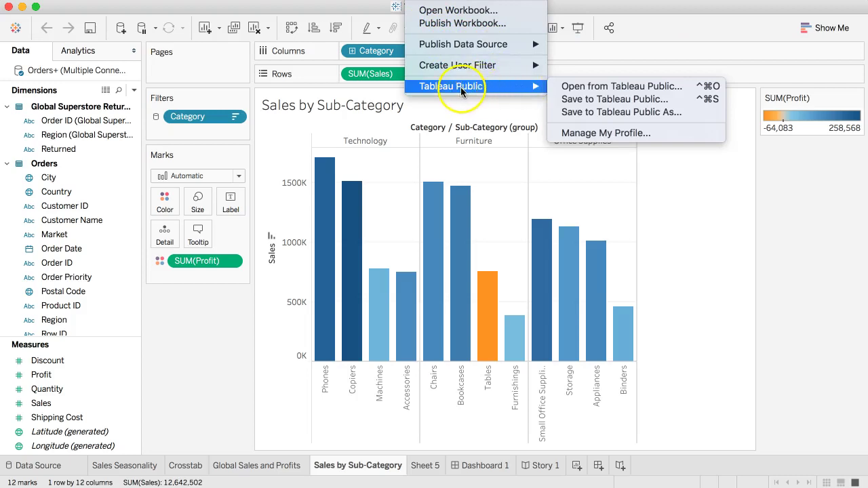
pyautogui.click(595, 113)
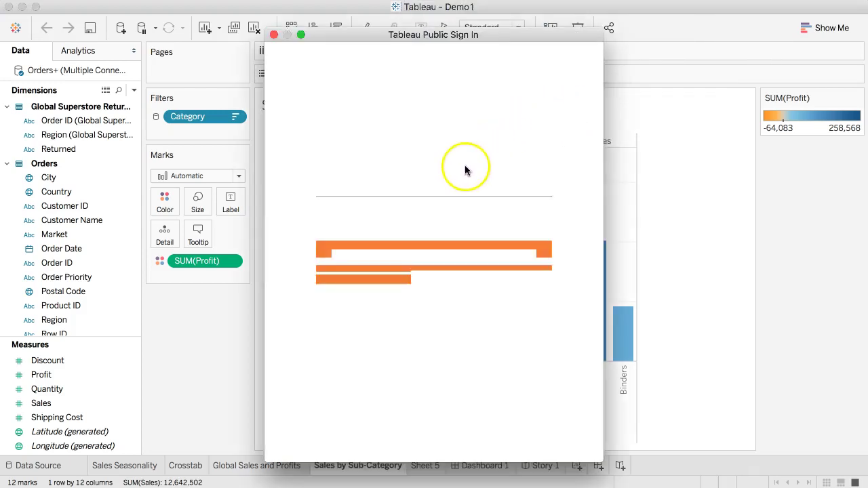
# Sign in to Tableau Public with the account e-mail and password.
pyautogui.click(346, 184)
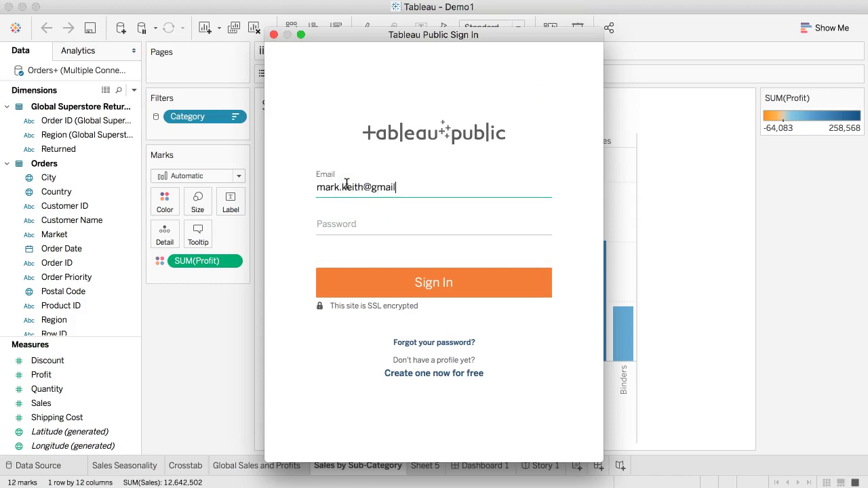
pyautogui.write('••')
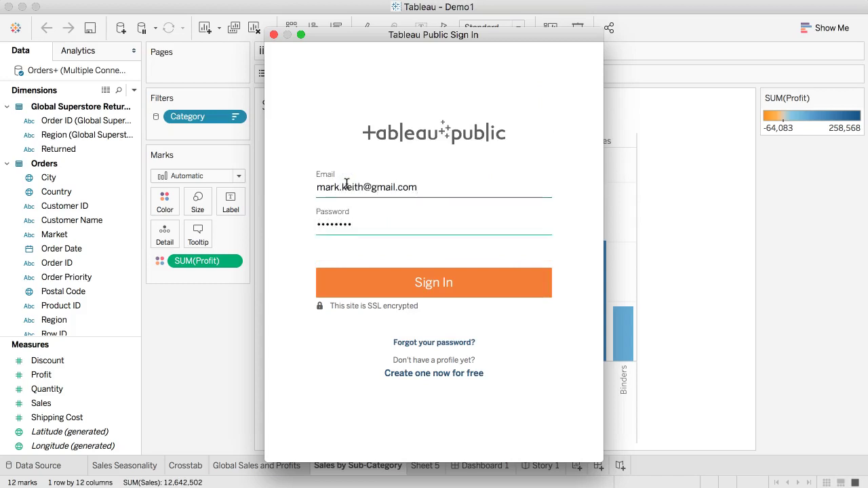
pyautogui.press('Return')
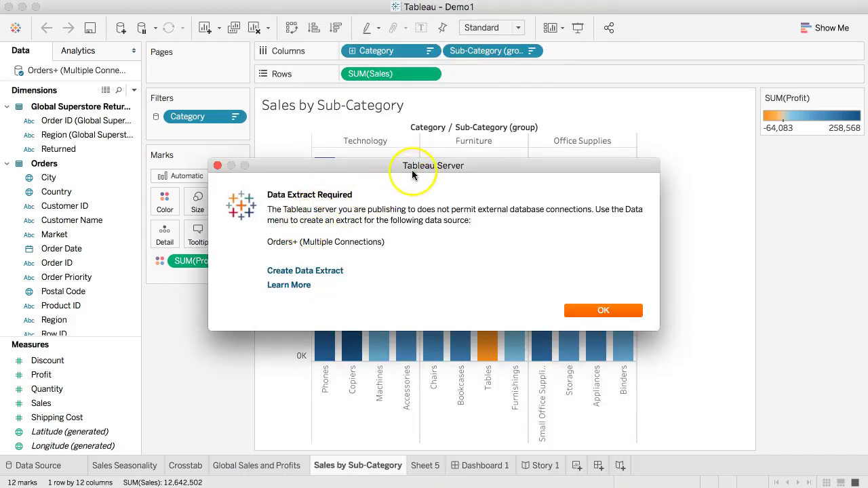
pyautogui.moveTo(407, 169); pyautogui.dragTo(396, 152)
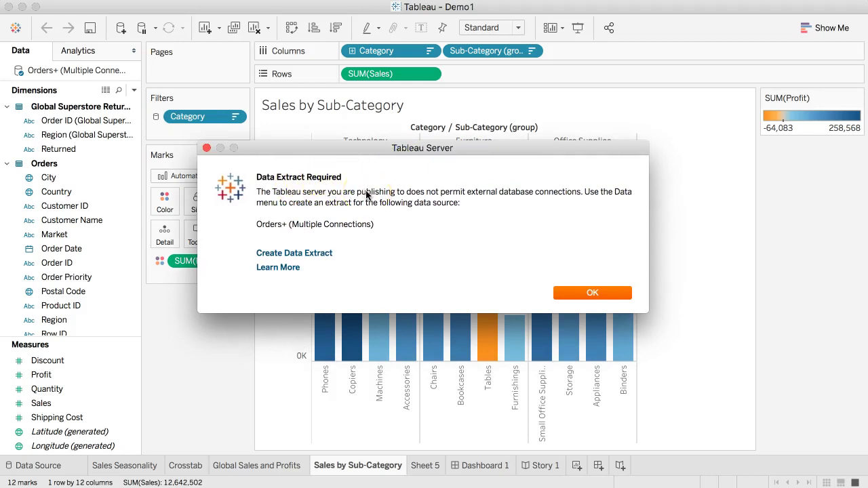
pyautogui.click(43, 466)
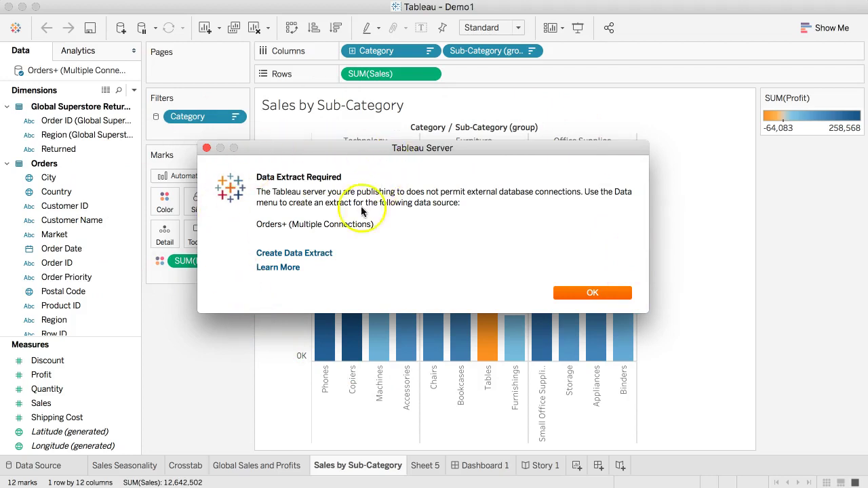
# Extract all rows of Orders+ (Multiple Connections) and save the extract file.
pyautogui.click(300, 253)
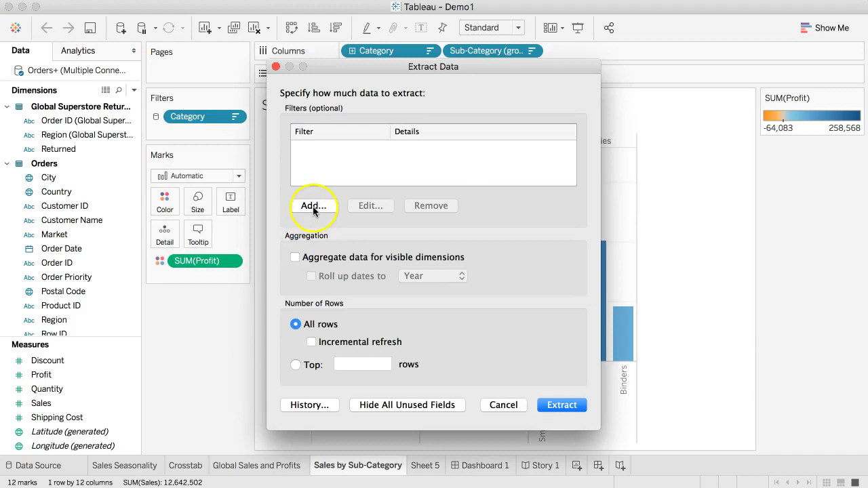
pyautogui.click(560, 407)
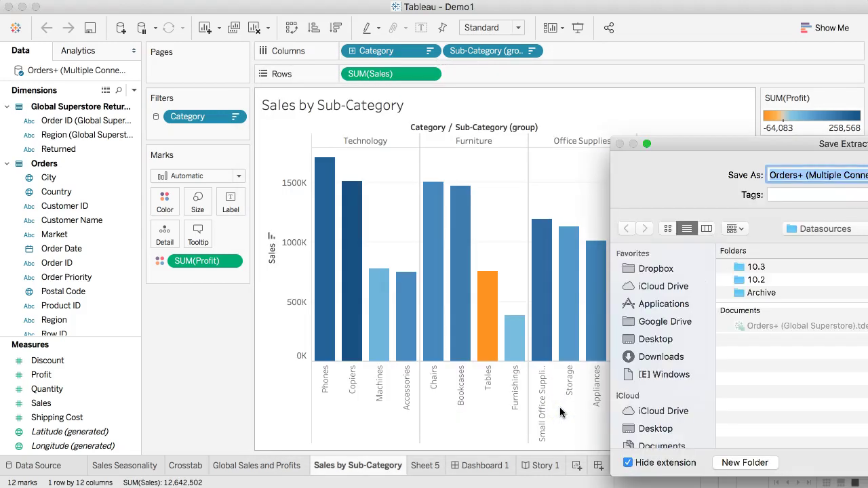
pyautogui.moveTo(709, 143); pyautogui.dragTo(428, 120)
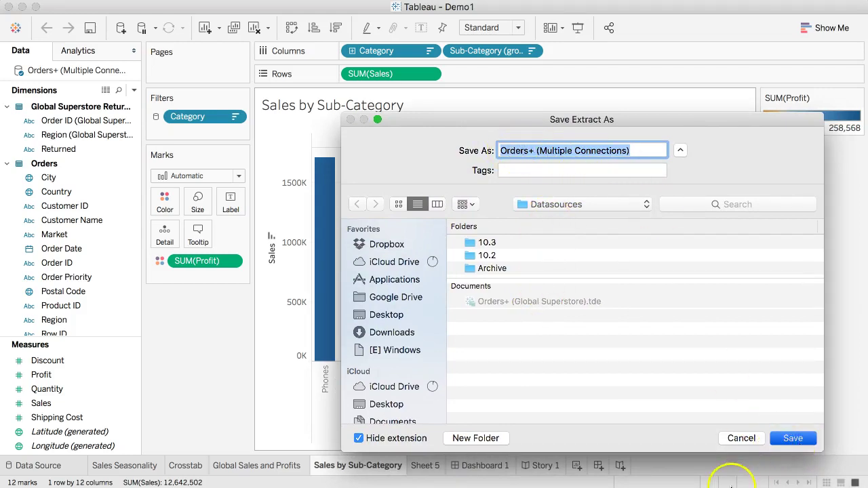
pyautogui.click(784, 439)
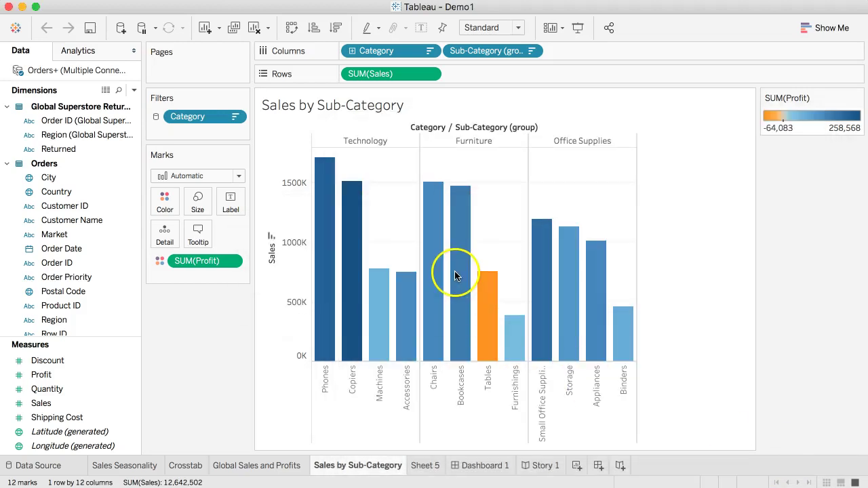
# Open the Save Workbook to Tableau Public dialog from Server > Tableau Public.
pyautogui.moveTo(447, 264)
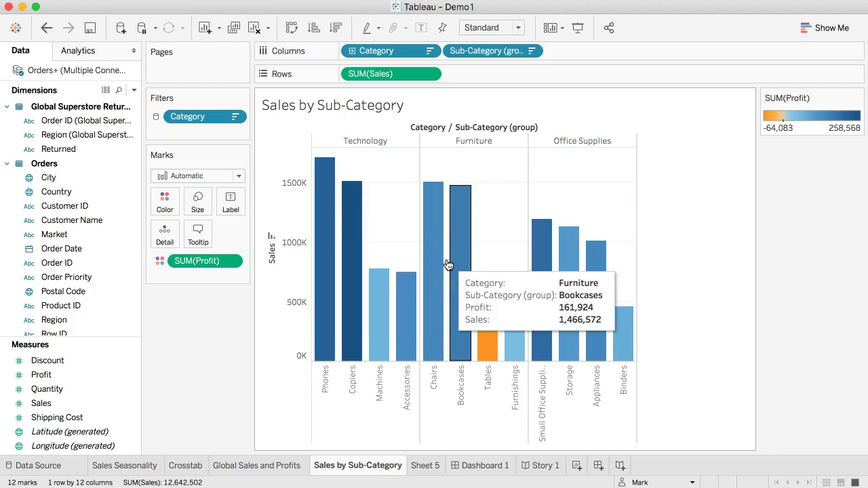
pyautogui.click(381, 26)
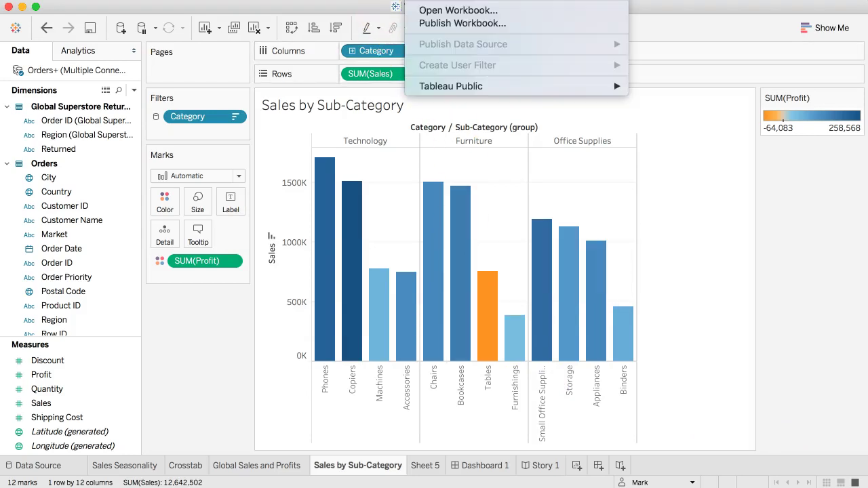
pyautogui.moveTo(457, 87)
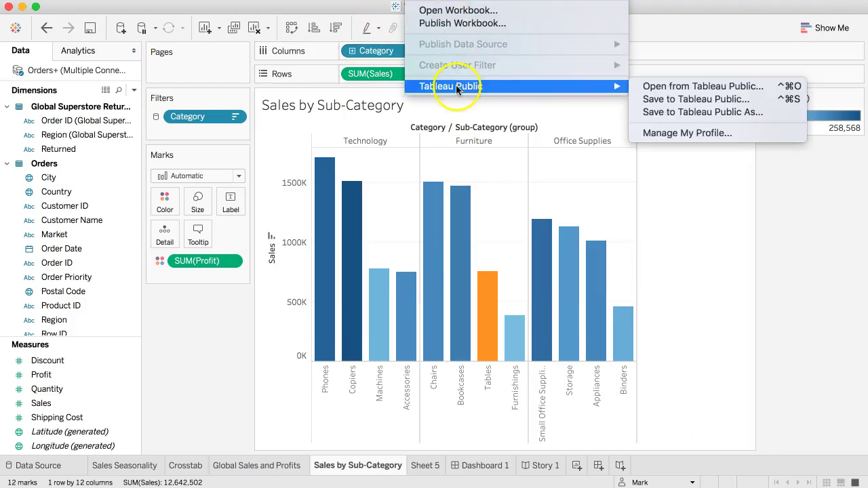
pyautogui.click(689, 112)
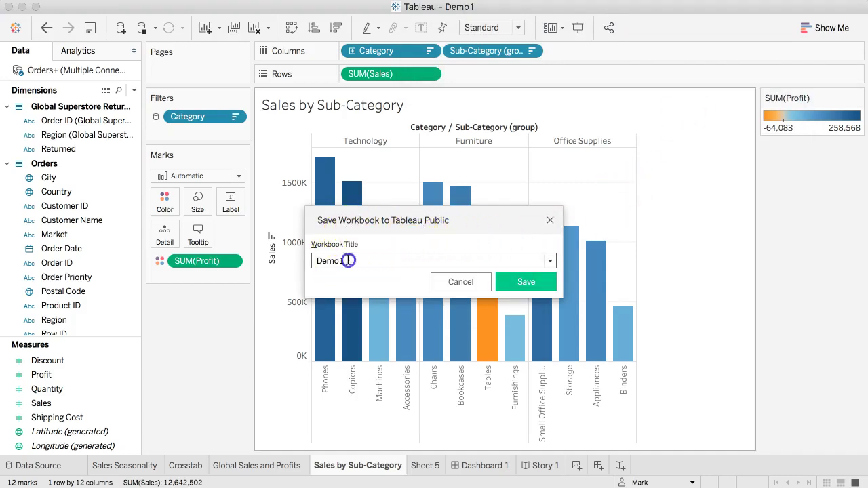
# Check the existing workbook titles, keep the title Demo1, and save to Tableau Public.
pyautogui.moveTo(349, 260); pyautogui.dragTo(298, 260)
pyautogui.click(366, 261)
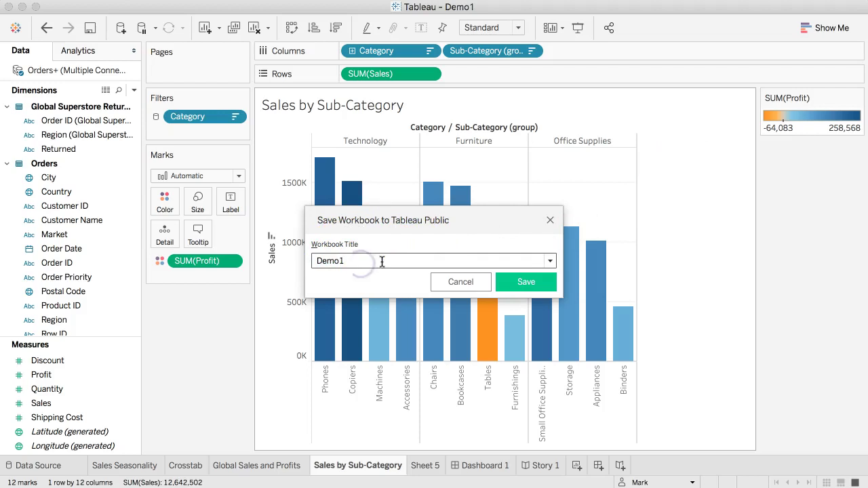
pyautogui.click(548, 265)
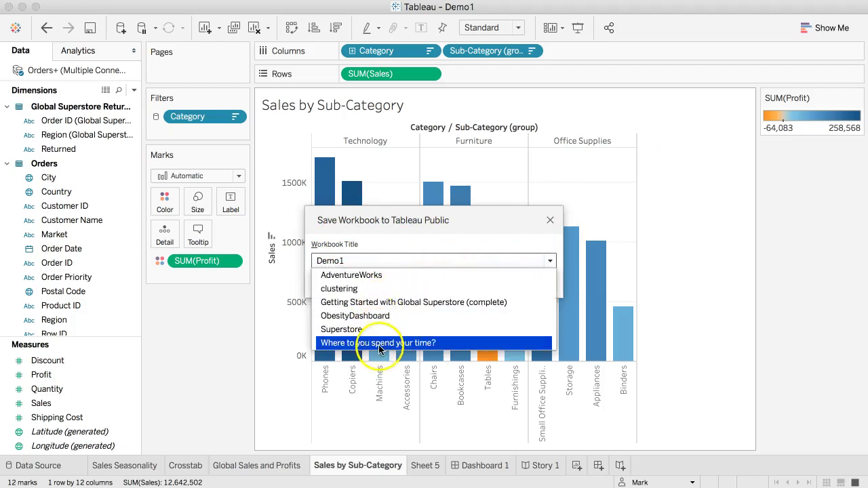
pyautogui.click(347, 263)
pyautogui.click(550, 262)
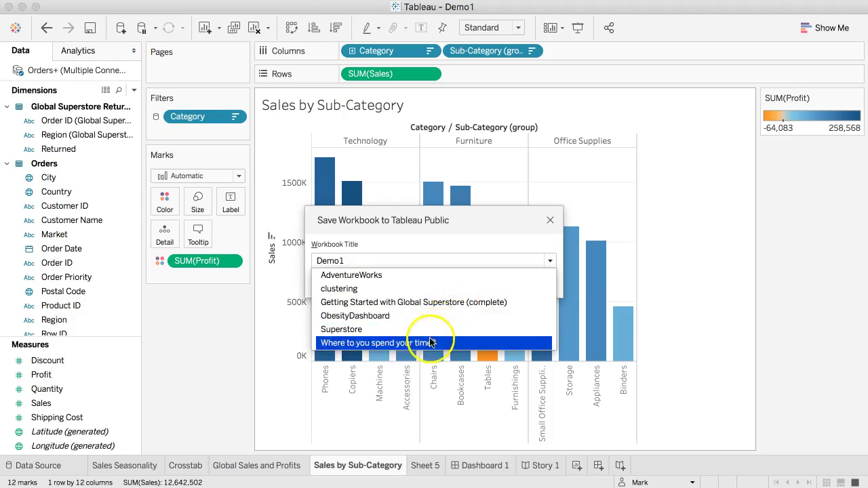
pyautogui.click(550, 261)
pyautogui.click(517, 282)
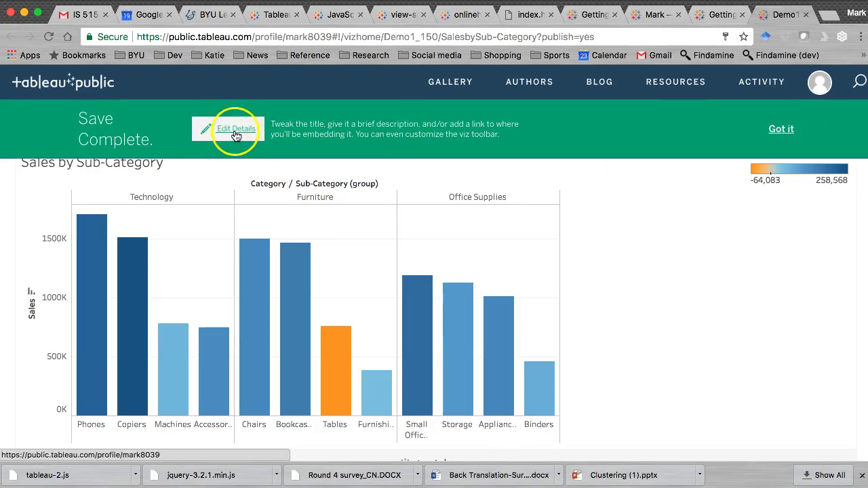
# Scroll the published Demo1 viz page to its details and start editing them.
pyautogui.scroll(-10, 643, 283)
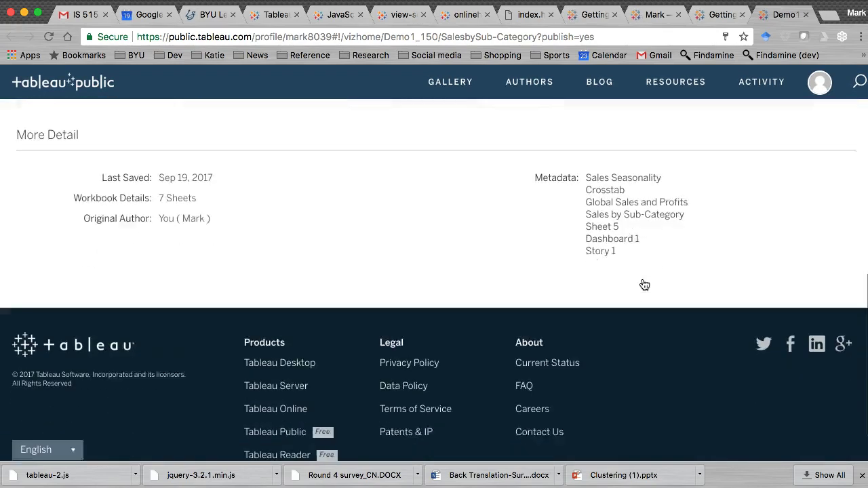
pyautogui.scroll(10, 642, 284)
pyautogui.click(233, 129)
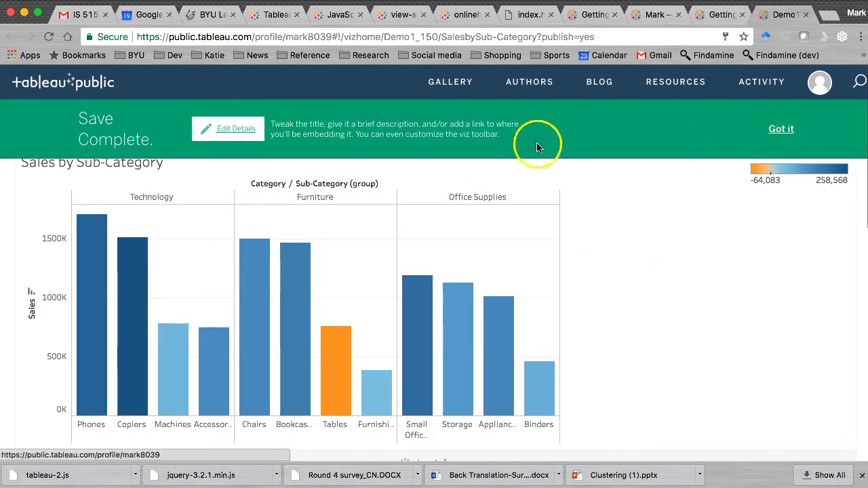
# Replace the viz title Demo1 with 'YouTube Demo'.
pyautogui.click(229, 128)
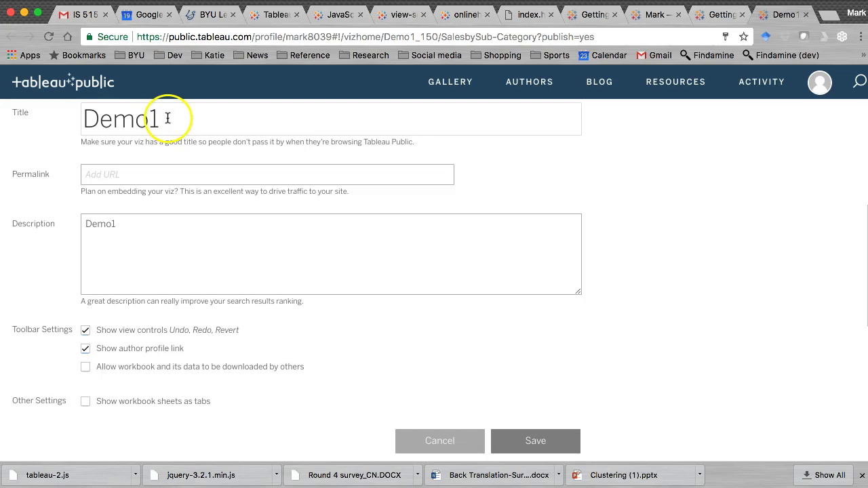
pyautogui.moveTo(168, 118); pyautogui.dragTo(75, 120)
pyautogui.write('YouTube')
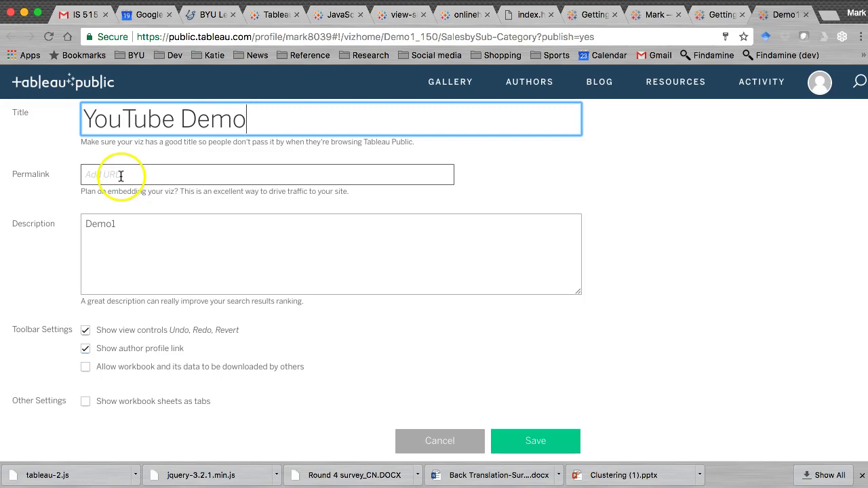
# Write a description about the Global Superstore data and uncheck Show author profile link.
pyautogui.click(151, 226)
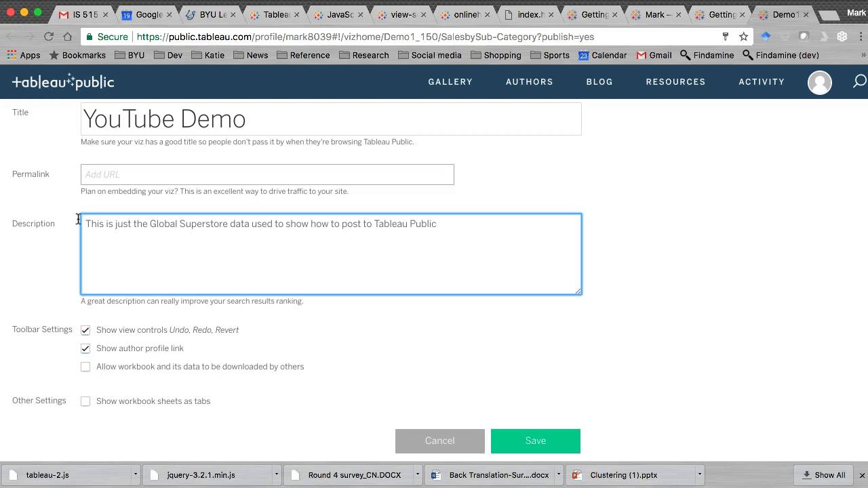
pyautogui.click(85, 349)
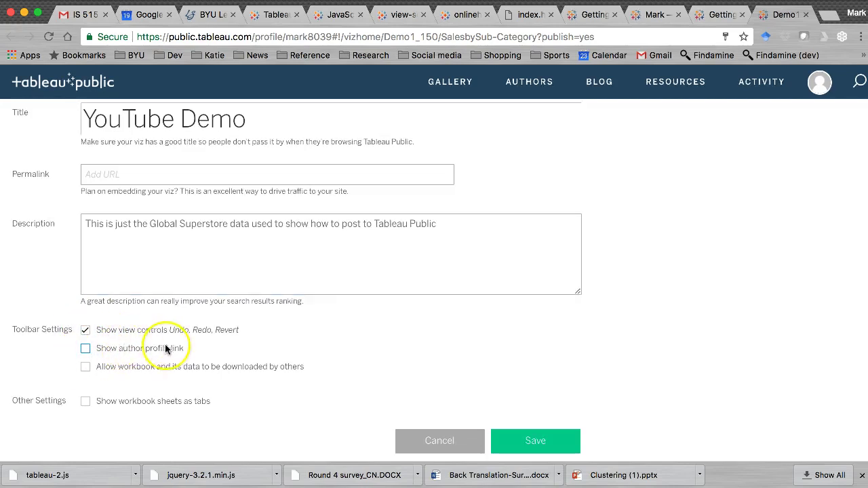
pyautogui.scroll(1, 166, 350)
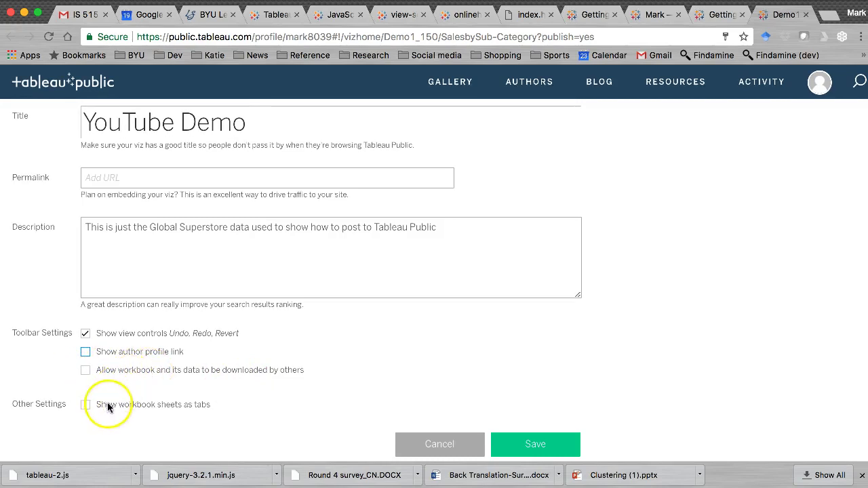
pyautogui.scroll(-2, 115, 401)
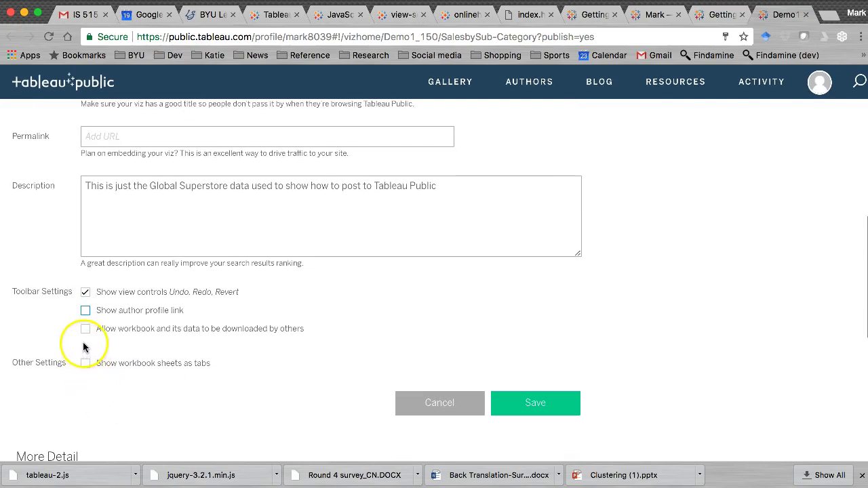
# Save the new title, description and toolbar settings so the viz appears as YouTube Demo.
pyautogui.click(555, 410)
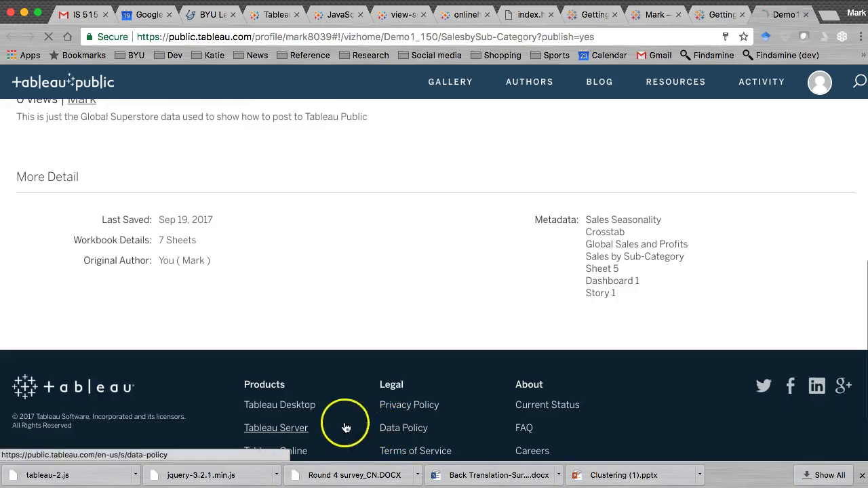
pyautogui.scroll(6, 254, 306)
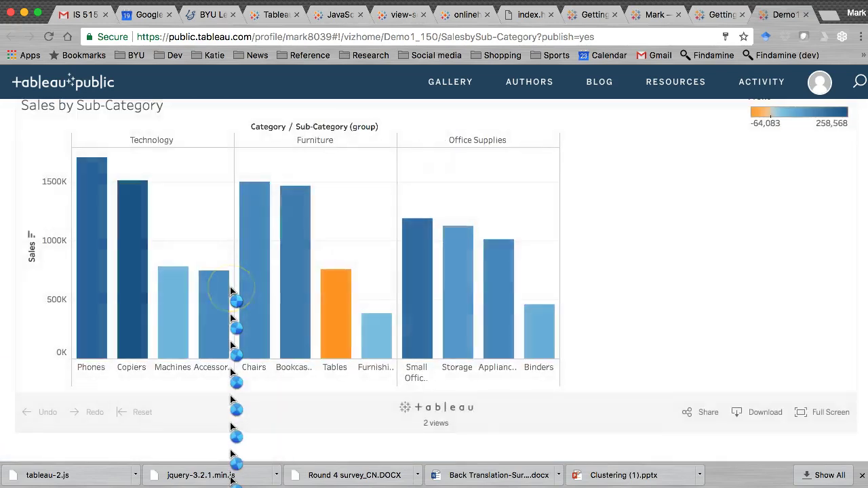
pyautogui.scroll(3, 231, 293)
pyautogui.scroll(-7, 231, 293)
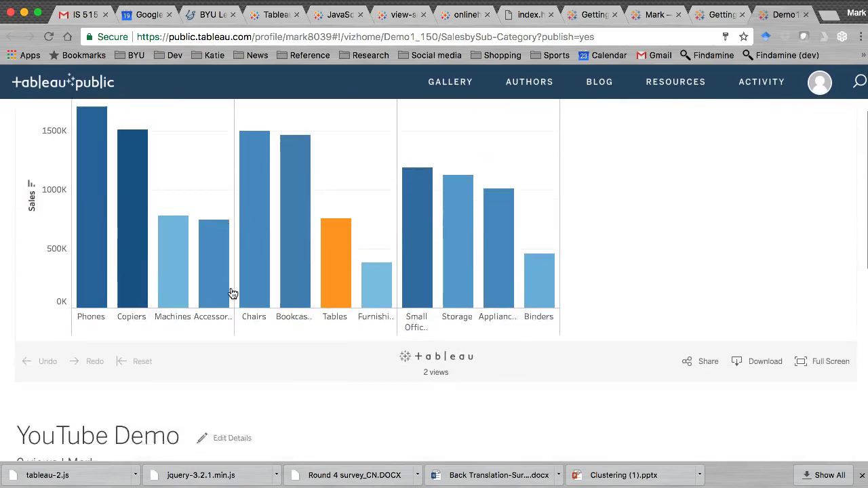
pyautogui.scroll(5, 233, 293)
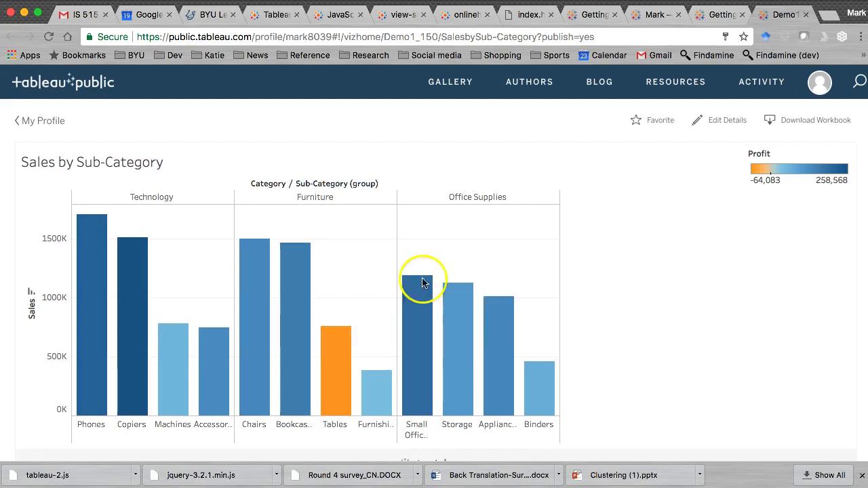
pyautogui.moveTo(424, 284); pyautogui.dragTo(644, 232)
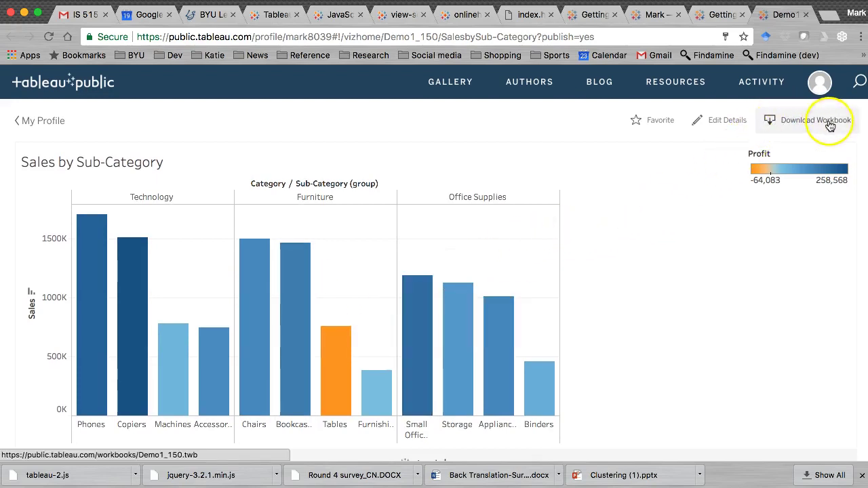
# Review the saved YouTube Demo viz page and bring up its embed code and share link.
pyautogui.moveTo(281, 276)
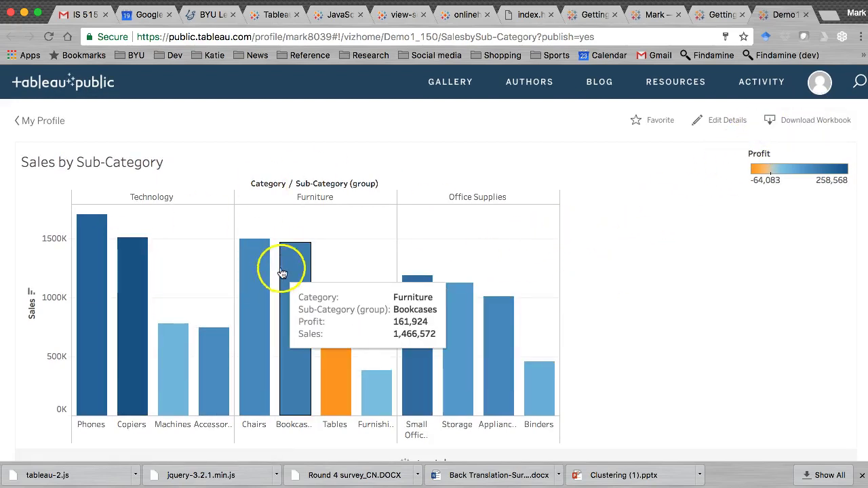
pyautogui.scroll(-5, 668, 198)
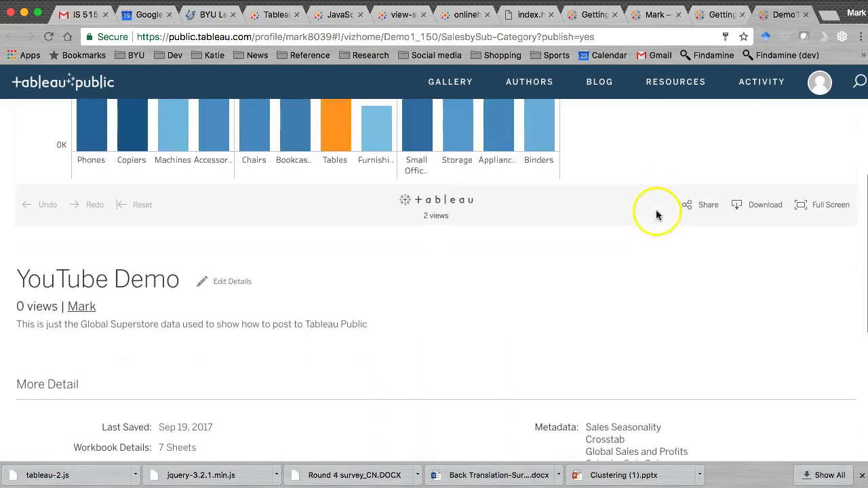
pyautogui.scroll(-3, 337, 325)
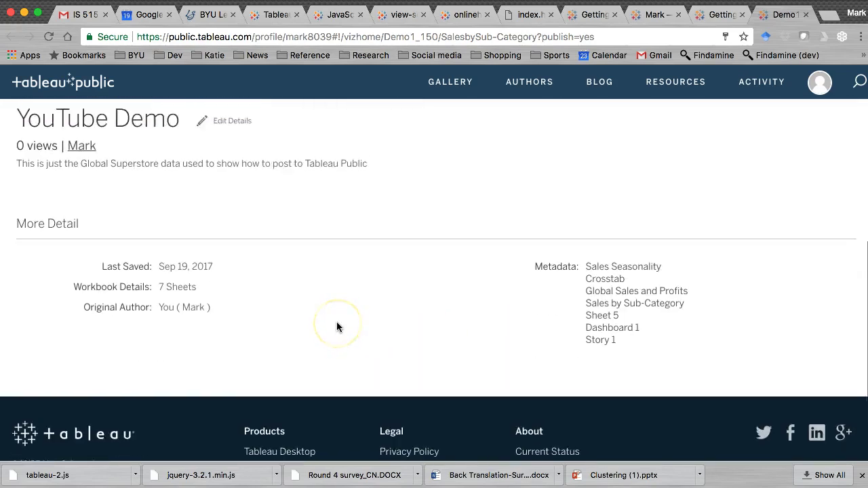
pyautogui.scroll(6, 336, 326)
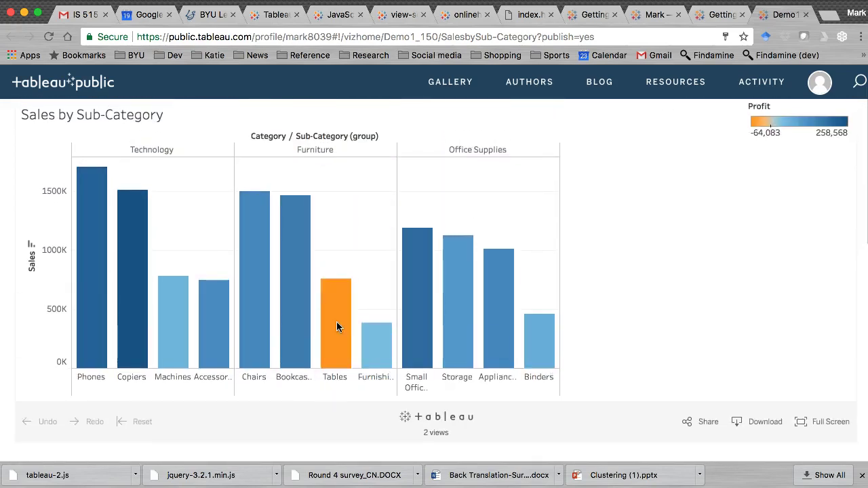
pyautogui.scroll(1, 336, 321)
pyautogui.moveTo(334, 331)
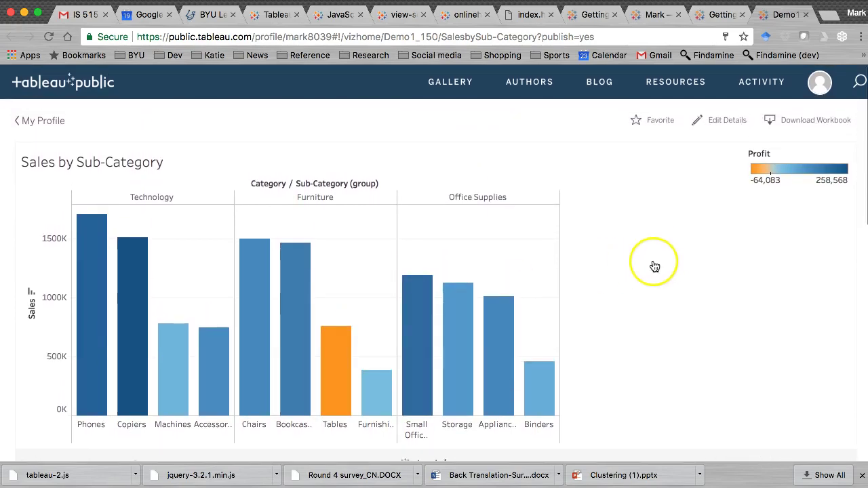
pyautogui.scroll(-2, 654, 265)
pyautogui.scroll(1, 653, 265)
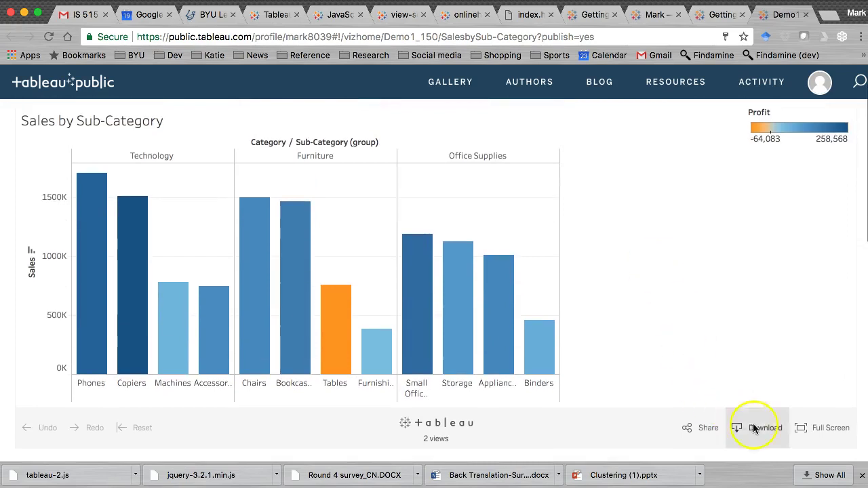
pyautogui.click(690, 429)
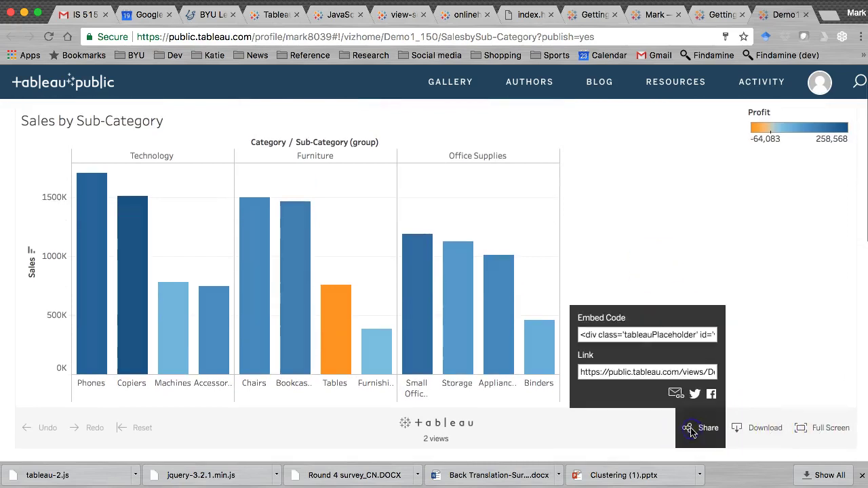